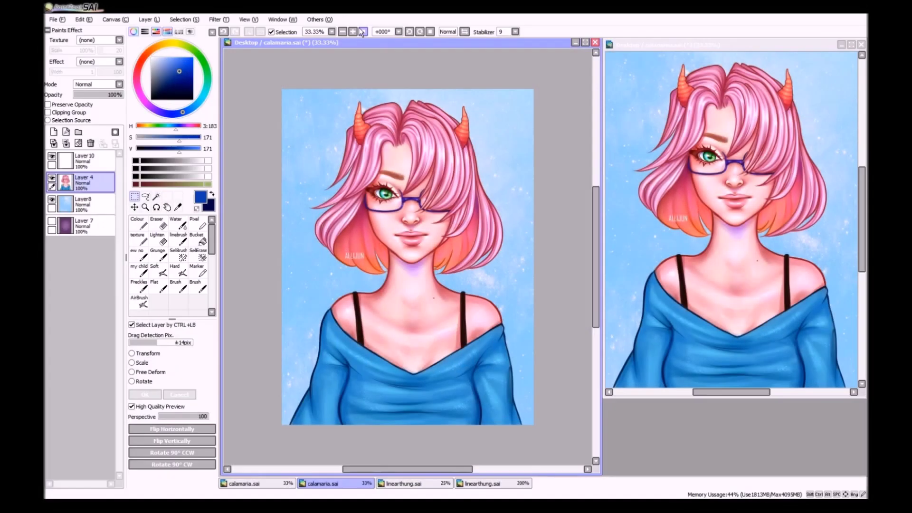
Commit the moved patch and shift hair-edge slices near the right horn into glitch blocks.
{"action": "scroll", "coordinate": [401, 72], "scroll_direction": "up", "scroll_amount": 2}
{"action": "scroll", "coordinate": [402, 71], "scroll_direction": "up", "scroll_amount": 1}
{"action": "scroll", "coordinate": [401, 72], "scroll_direction": "down", "scroll_amount": 1}
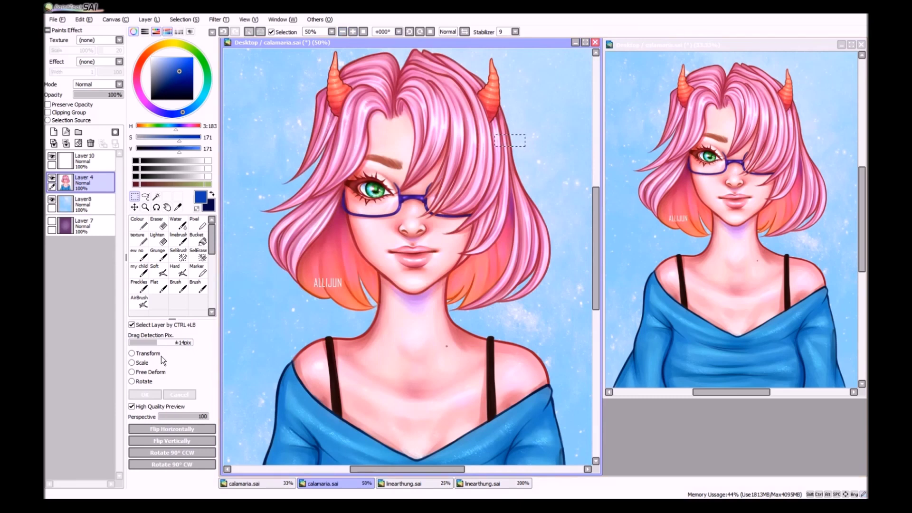
{"action": "left_click", "coordinate": [160, 355]}
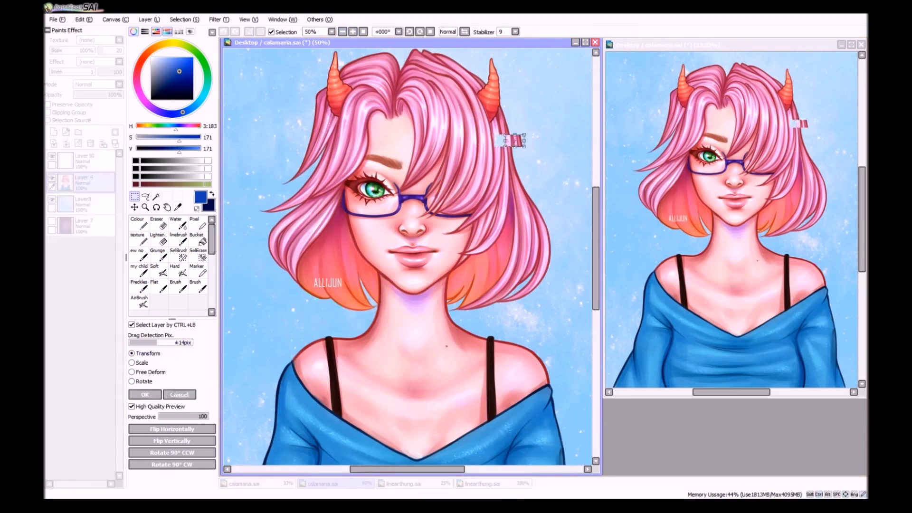
{"action": "key", "text": "Return"}
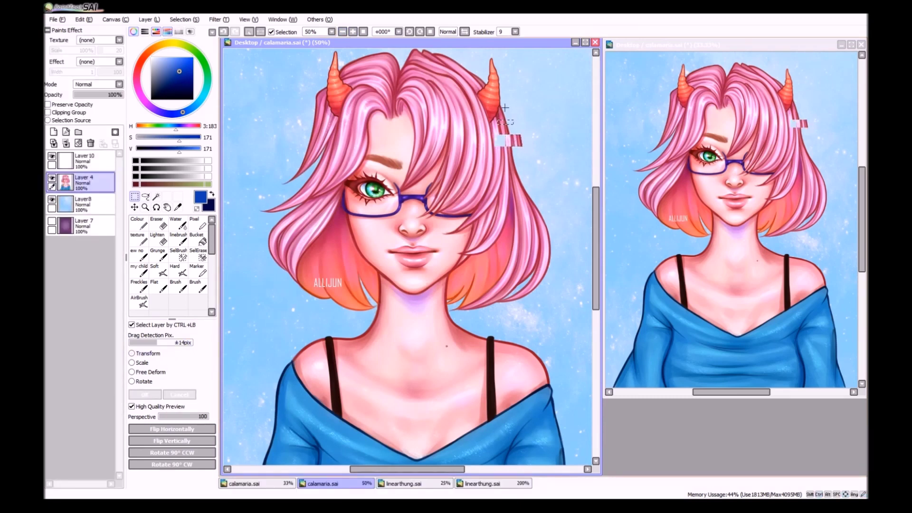
{"action": "left_click_drag", "start_coordinate": [502, 161], "coordinate": [500, 167]}
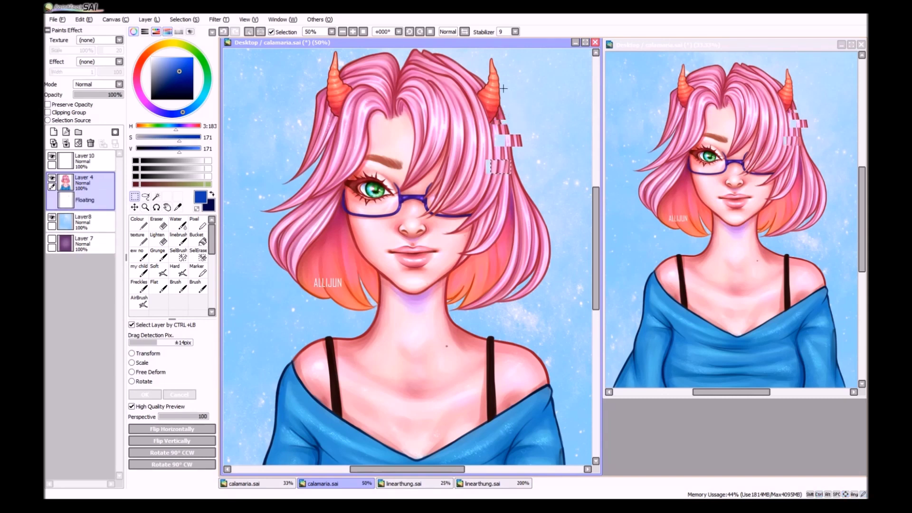
{"action": "left_click_drag", "start_coordinate": [503, 88], "coordinate": [499, 91]}
{"action": "left_click_drag", "start_coordinate": [519, 189], "coordinate": [527, 192]}
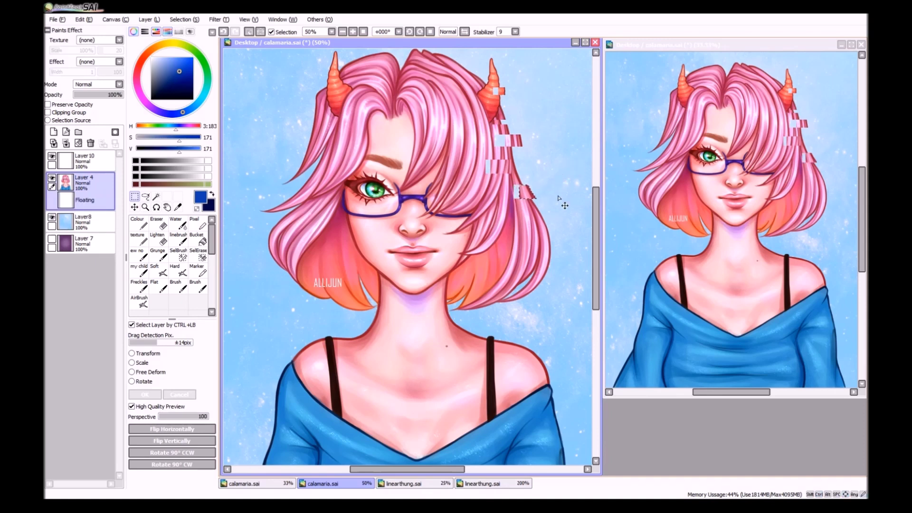
Deselect, then offset more hair-edge strips further down the right side.
{"action": "key", "text": "ctrl+d"}
{"action": "left_click_drag", "start_coordinate": [496, 215], "coordinate": [534, 227]}
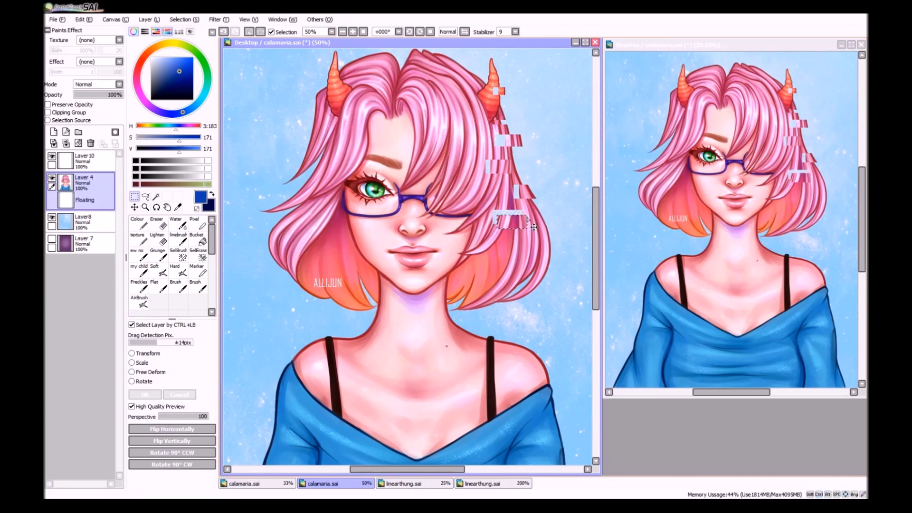
{"action": "left_click_drag", "start_coordinate": [526, 180], "coordinate": [522, 184]}
{"action": "left_click_drag", "start_coordinate": [546, 253], "coordinate": [550, 236]}
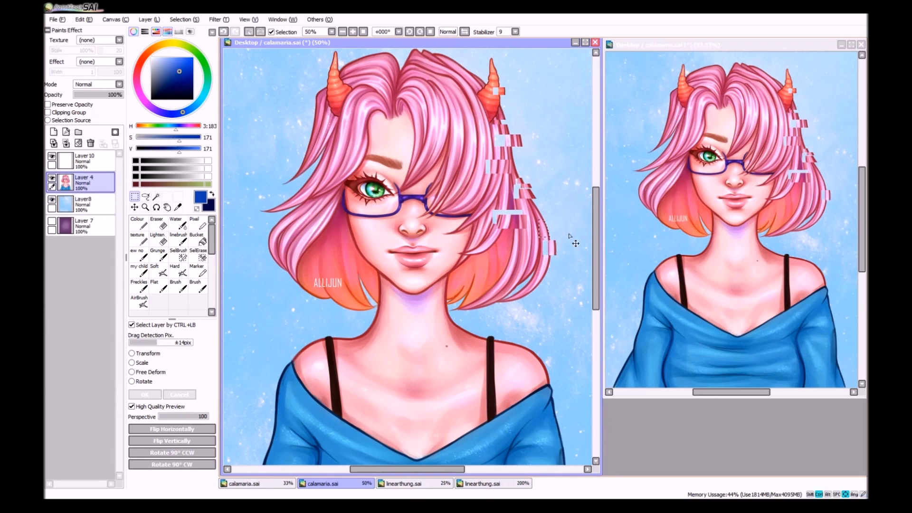
{"action": "mouse_move", "coordinate": [526, 285]}
{"action": "left_mouse_down"}
{"action": "mouse_move", "coordinate": [561, 280]}
{"action": "mouse_move", "coordinate": [537, 286]}
{"action": "left_mouse_up"}
{"action": "scroll", "coordinate": [509, 138], "scroll_direction": "up", "scroll_amount": 2}
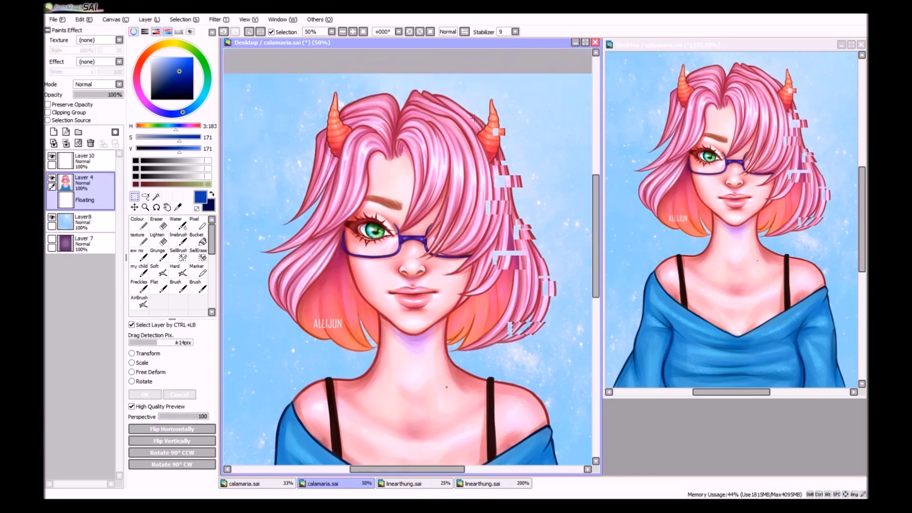
Offset strips at the top of the hair, the lower right hair and near the neck.
{"action": "left_click_drag", "start_coordinate": [451, 99], "coordinate": [537, 117]}
{"action": "left_click_drag", "start_coordinate": [473, 151], "coordinate": [473, 158]}
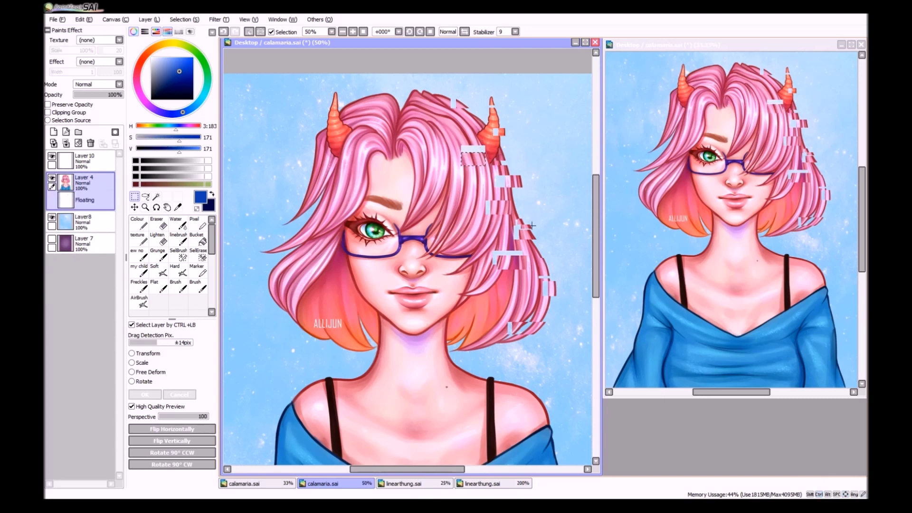
{"action": "left_click_drag", "start_coordinate": [506, 285], "coordinate": [527, 301]}
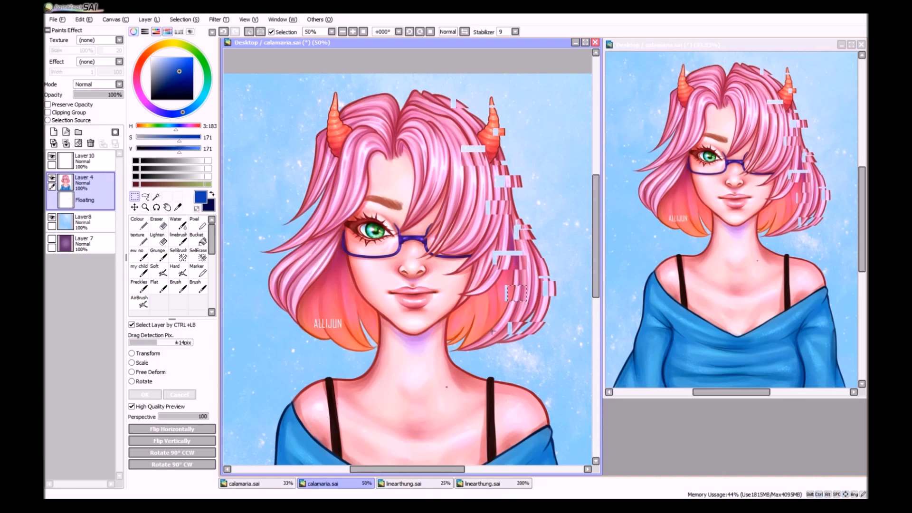
{"action": "left_click_drag", "start_coordinate": [471, 349], "coordinate": [475, 371]}
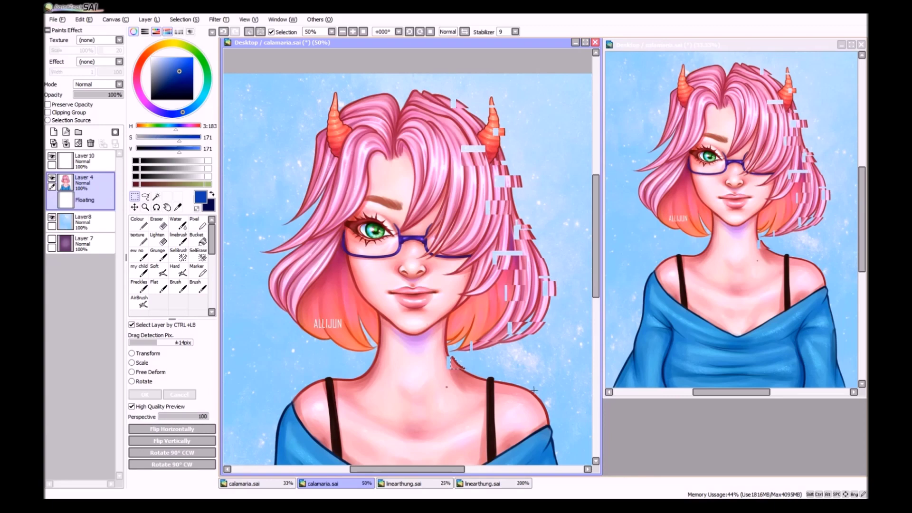
{"action": "mouse_move", "coordinate": [518, 389]}
{"action": "left_mouse_down"}
{"action": "mouse_move", "coordinate": [537, 396]}
{"action": "mouse_move", "coordinate": [532, 424]}
{"action": "left_mouse_up"}
{"action": "scroll", "coordinate": [536, 423], "scroll_direction": "down", "scroll_amount": 3}
Shift and commit several slices along the blue sleeve's right edge and near the shoulder.
{"action": "mouse_move", "coordinate": [545, 350]}
{"action": "left_mouse_down"}
{"action": "mouse_move", "coordinate": [573, 362]}
{"action": "mouse_move", "coordinate": [563, 356]}
{"action": "left_mouse_up"}
{"action": "left_click", "coordinate": [539, 328]}
{"action": "scroll", "coordinate": [546, 328], "scroll_direction": "down", "scroll_amount": 4}
{"action": "left_click_drag", "start_coordinate": [544, 279], "coordinate": [572, 265]}
{"action": "left_click", "coordinate": [550, 313]}
{"action": "left_click_drag", "start_coordinate": [544, 311], "coordinate": [579, 345]}
{"action": "left_click", "coordinate": [581, 356]}
{"action": "left_click_drag", "start_coordinate": [554, 302], "coordinate": [573, 309]}
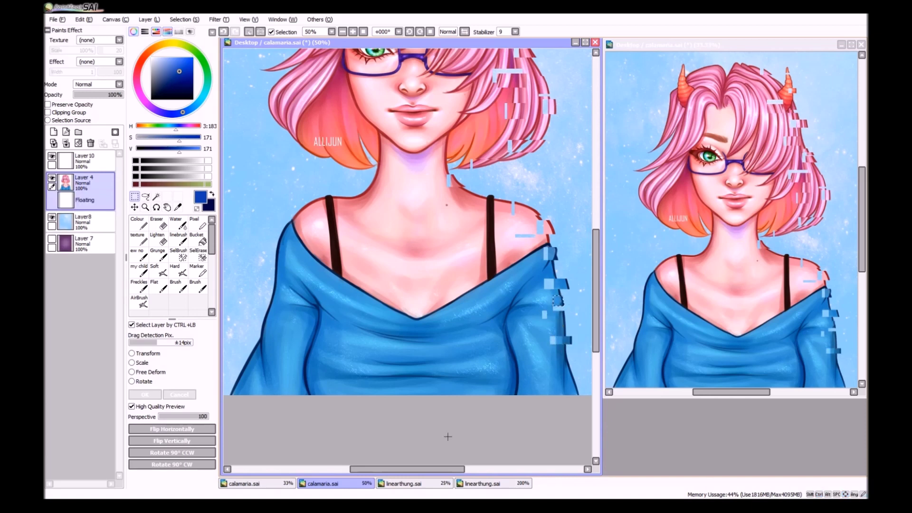
{"action": "scroll", "coordinate": [489, 405], "scroll_direction": "right", "scroll_amount": 3}
Offset slices on the sleeve edge, the top of the shoulder strap, the neck edge and the hair.
{"action": "left_click_drag", "start_coordinate": [500, 377], "coordinate": [517, 392]}
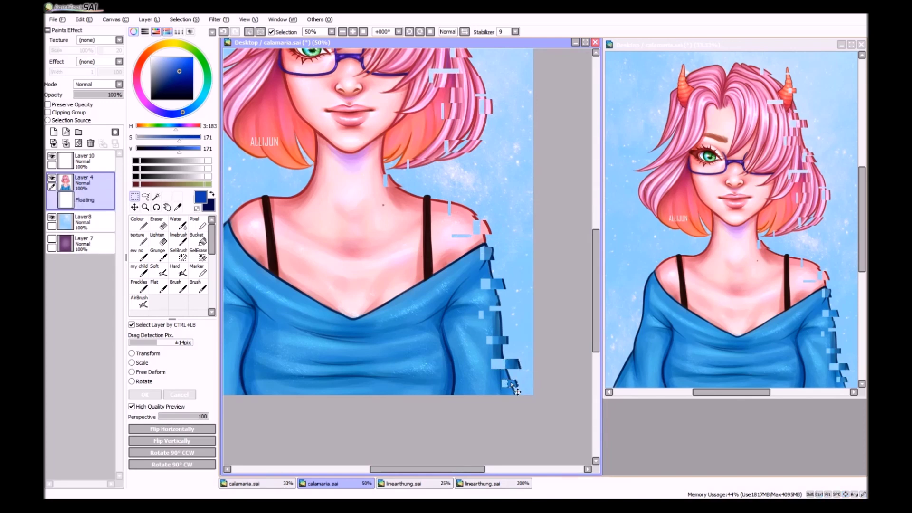
{"action": "left_click_drag", "start_coordinate": [413, 195], "coordinate": [437, 205]}
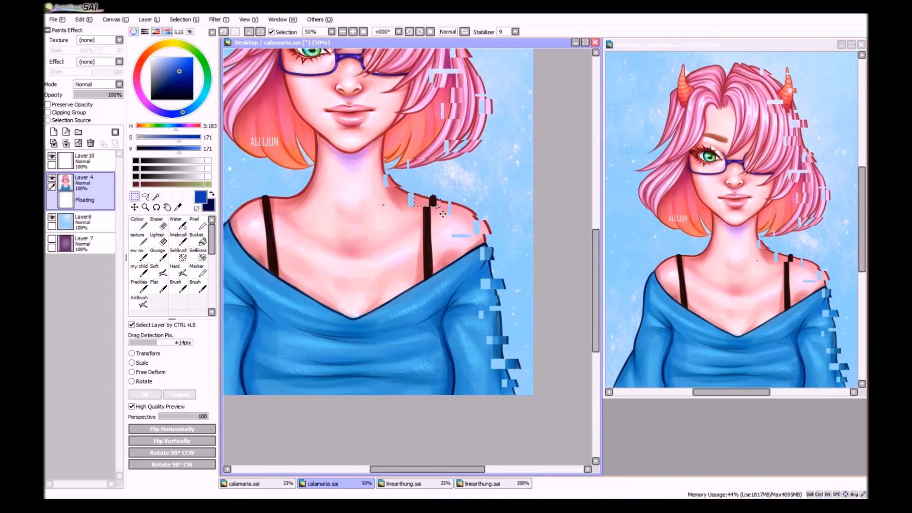
{"action": "left_click_drag", "start_coordinate": [369, 160], "coordinate": [386, 171]}
{"action": "left_click_drag", "start_coordinate": [382, 127], "coordinate": [402, 136]}
{"action": "left_click_drag", "start_coordinate": [462, 323], "coordinate": [482, 328]}
{"action": "scroll", "coordinate": [453, 119], "scroll_direction": "up", "scroll_amount": 3}
Deselect, move the portrait copy below the original, fade it to 19% opacity and merge down.
{"action": "key", "text": "ctrl+minus"}
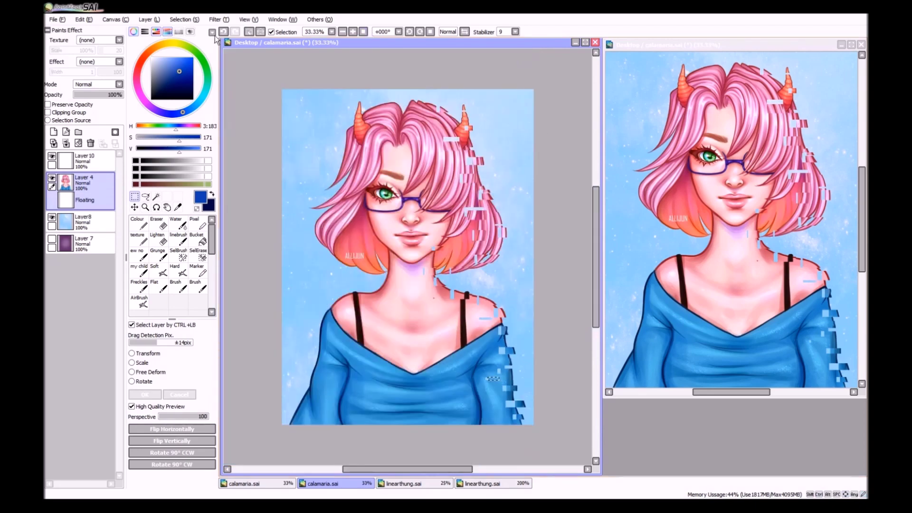
{"action": "key", "text": "ctrl+d"}
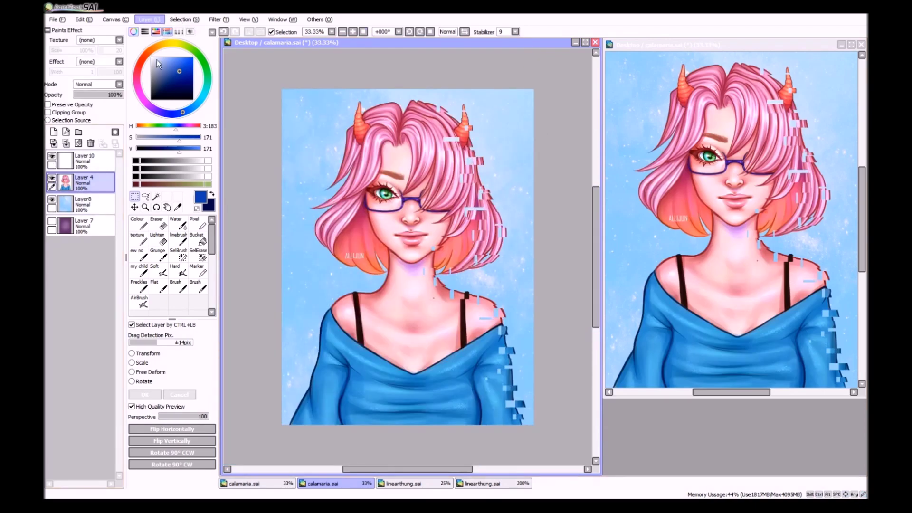
{"action": "left_click_drag", "start_coordinate": [83, 182], "coordinate": [83, 203]}
{"action": "left_click_drag", "start_coordinate": [114, 94], "coordinate": [91, 94]}
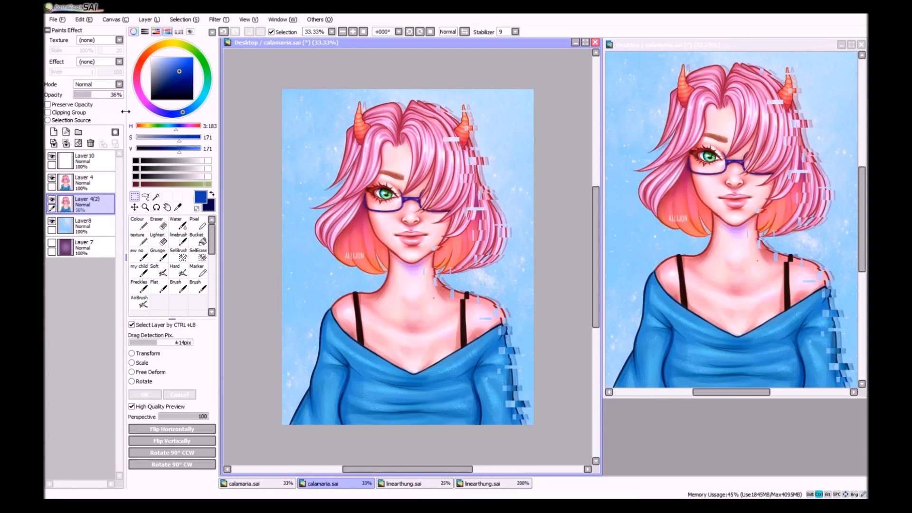
{"action": "left_click", "coordinate": [84, 94]}
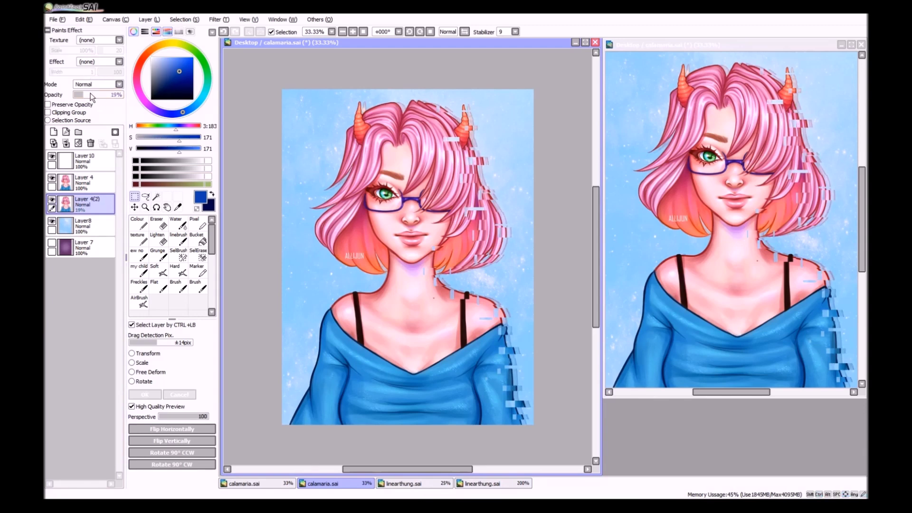
{"action": "left_click", "coordinate": [66, 143]}
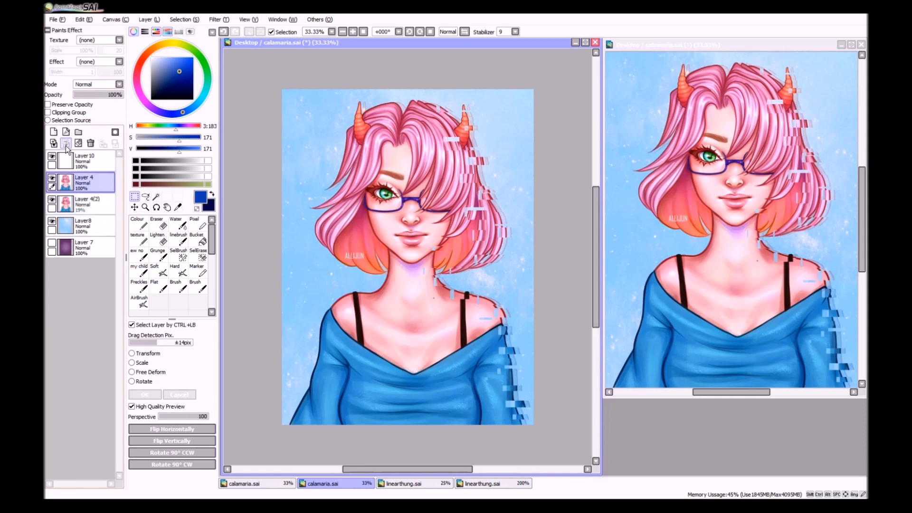
Duplicate the portrait layer twice and add a new blank layer above the middle copy.
{"action": "left_click", "coordinate": [149, 20]}
{"action": "left_click", "coordinate": [150, 58]}
{"action": "left_click", "coordinate": [149, 20]}
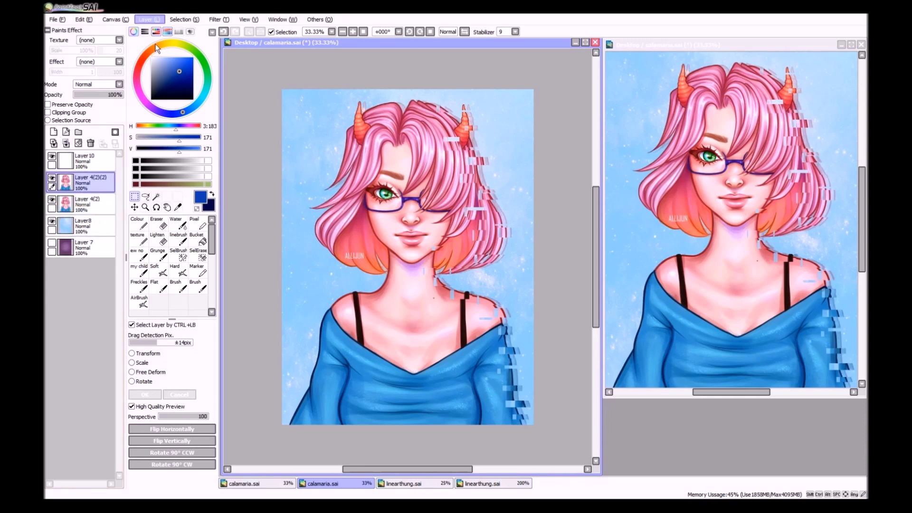
{"action": "left_click", "coordinate": [149, 58]}
{"action": "left_click", "coordinate": [90, 204]}
{"action": "left_click", "coordinate": [53, 131]}
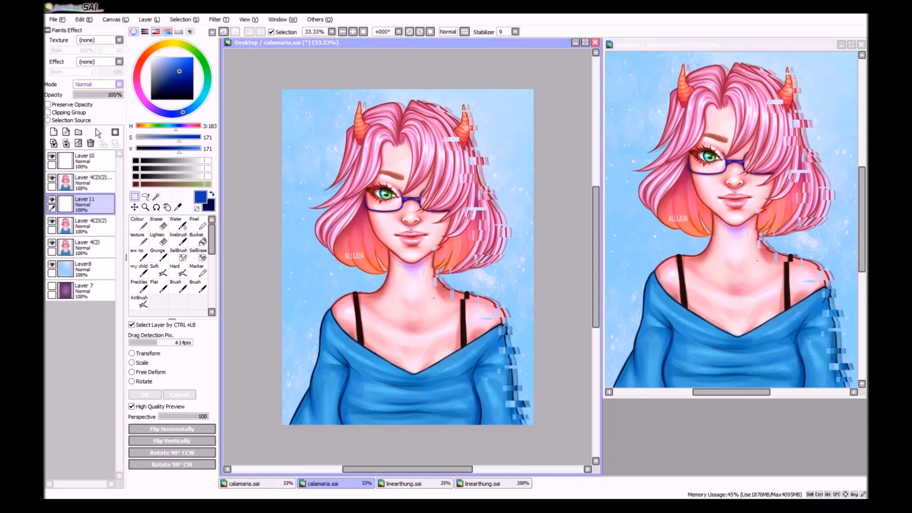
Fill the new layer with bright red and set it to Shade blending.
{"action": "left_click", "coordinate": [119, 84]}
{"action": "left_click", "coordinate": [91, 121]}
{"action": "left_click", "coordinate": [137, 72]}
{"action": "left_click", "coordinate": [193, 58]}
{"action": "left_click", "coordinate": [197, 239]}
{"action": "left_click", "coordinate": [309, 190]}
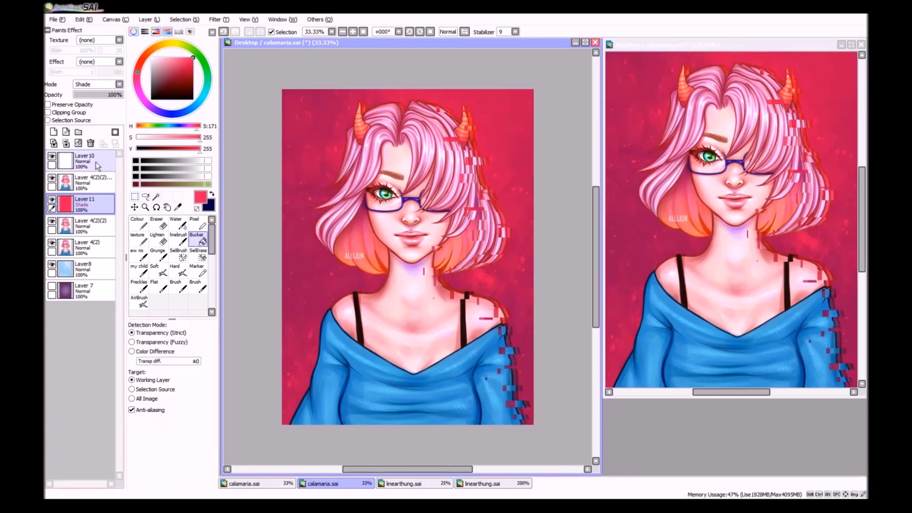
Fill a teal layer clipped to the figure, merge it, delete the red layer and set Luminosity.
{"action": "left_click", "coordinate": [90, 183]}
{"action": "left_click", "coordinate": [53, 132]}
{"action": "left_click", "coordinate": [208, 82]}
{"action": "left_click", "coordinate": [332, 190]}
{"action": "left_click", "coordinate": [76, 112]}
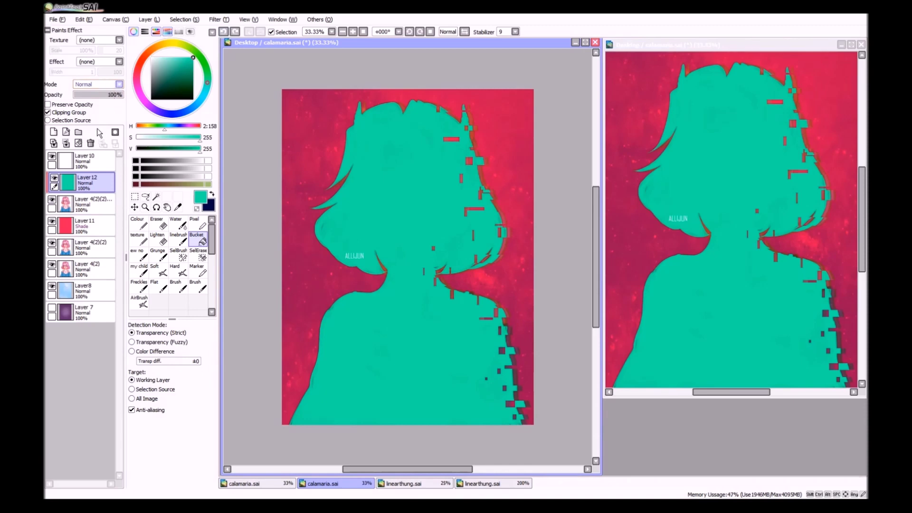
{"action": "left_click", "coordinate": [66, 143]}
{"action": "left_click", "coordinate": [85, 205]}
{"action": "left_click", "coordinate": [91, 143]}
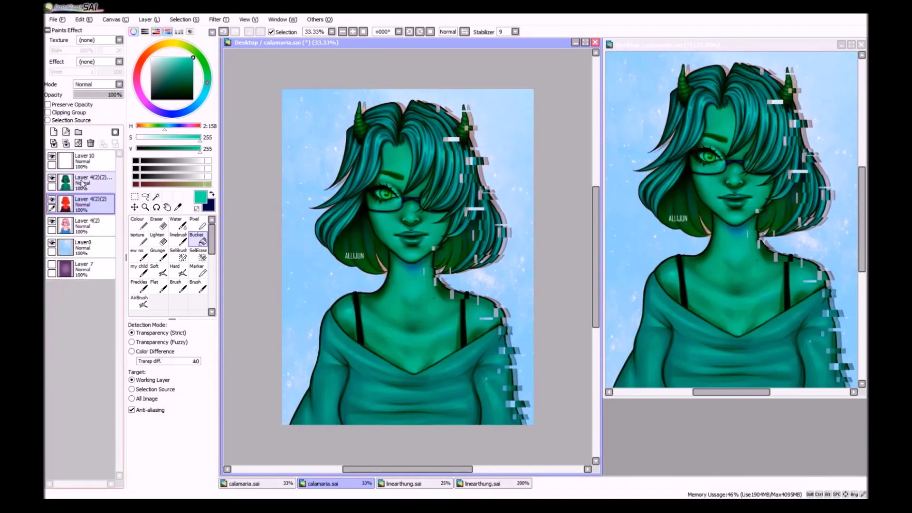
{"action": "left_click", "coordinate": [82, 181]}
Merge the Luminosity layer into the figure, clip it, and erase the tint's left half.
{"action": "scroll", "coordinate": [112, 84], "scroll_direction": "down", "scroll_amount": 4}
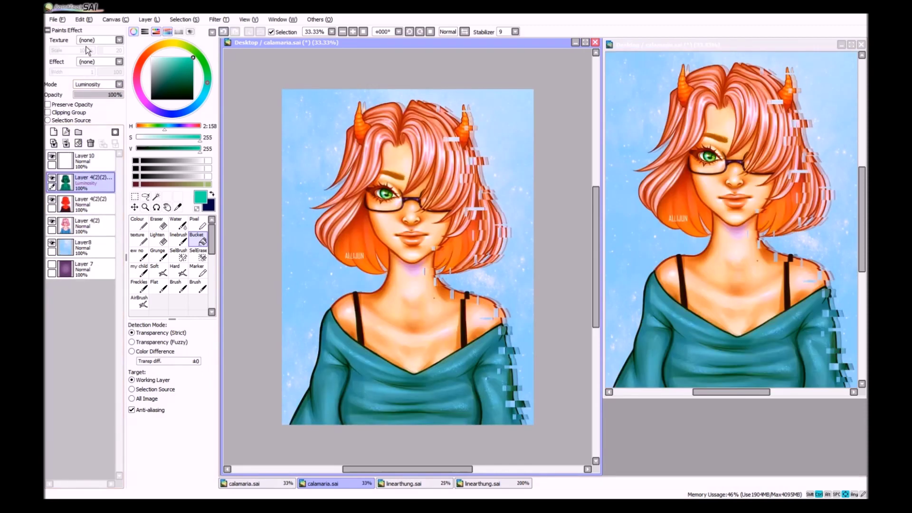
{"action": "left_click", "coordinate": [56, 196]}
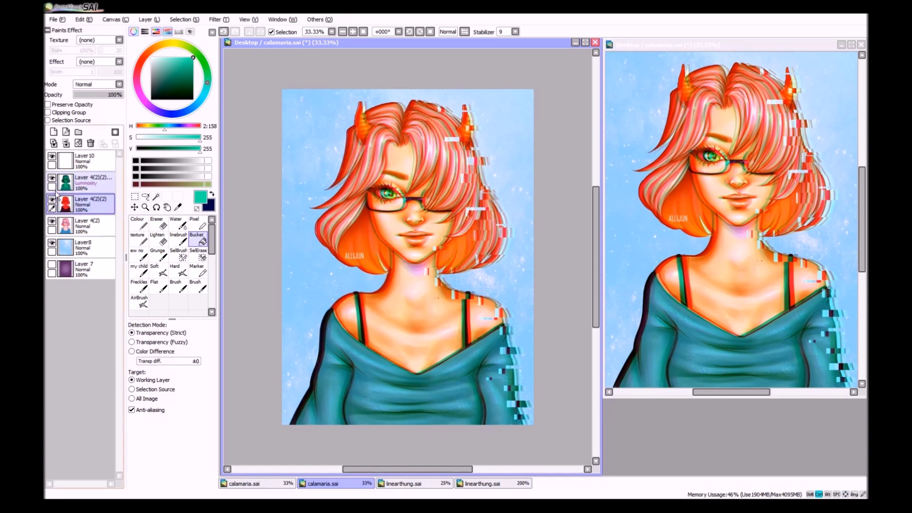
{"action": "left_click", "coordinate": [66, 143]}
{"action": "left_click", "coordinate": [48, 112]}
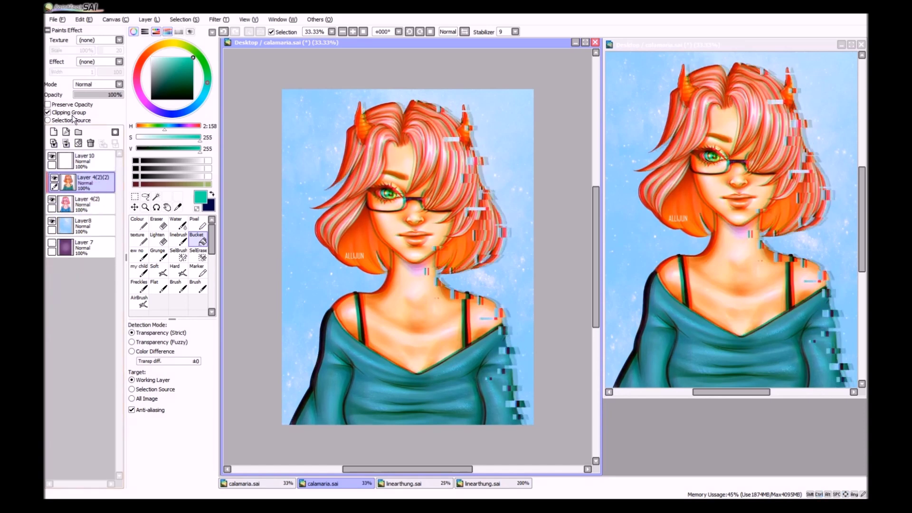
{"action": "left_click", "coordinate": [156, 224]}
{"action": "scroll", "coordinate": [169, 447], "scroll_direction": "down", "scroll_amount": 3}
{"action": "left_click", "coordinate": [169, 468]}
{"action": "mouse_move", "coordinate": [361, 142]}
{"action": "left_mouse_down"}
{"action": "mouse_move", "coordinate": [363, 95]}
{"action": "mouse_move", "coordinate": [336, 391]}
{"action": "mouse_move", "coordinate": [422, 86]}
{"action": "mouse_move", "coordinate": [451, 123]}
{"action": "left_mouse_up"}
Blend the shoulder with a size-500 water brush, set Lumi & Shade at 30% and merge down.
{"action": "left_click", "coordinate": [176, 223]}
{"action": "left_click", "coordinate": [168, 471]}
{"action": "mouse_move", "coordinate": [494, 380]}
{"action": "left_mouse_down"}
{"action": "mouse_move", "coordinate": [488, 285]}
{"action": "mouse_move", "coordinate": [475, 323]}
{"action": "mouse_move", "coordinate": [468, 304]}
{"action": "left_mouse_up"}
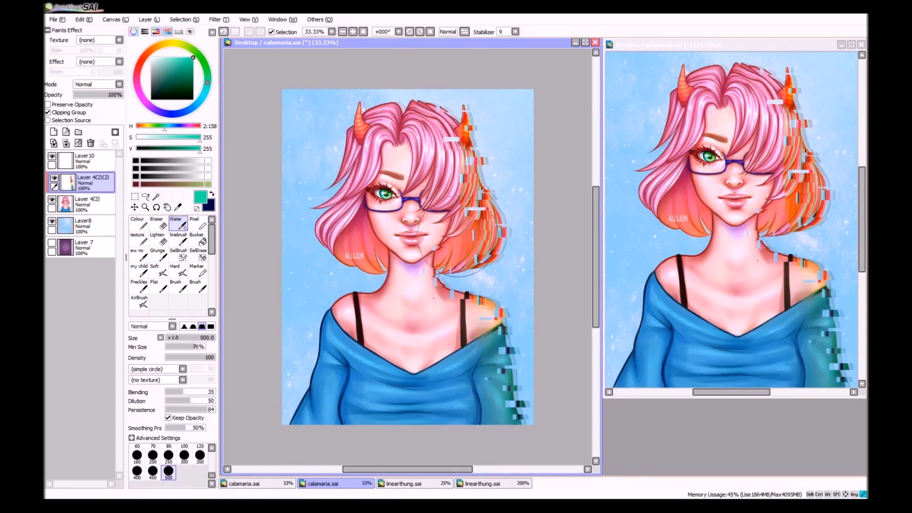
{"action": "left_click", "coordinate": [98, 84]}
{"action": "left_click", "coordinate": [96, 114]}
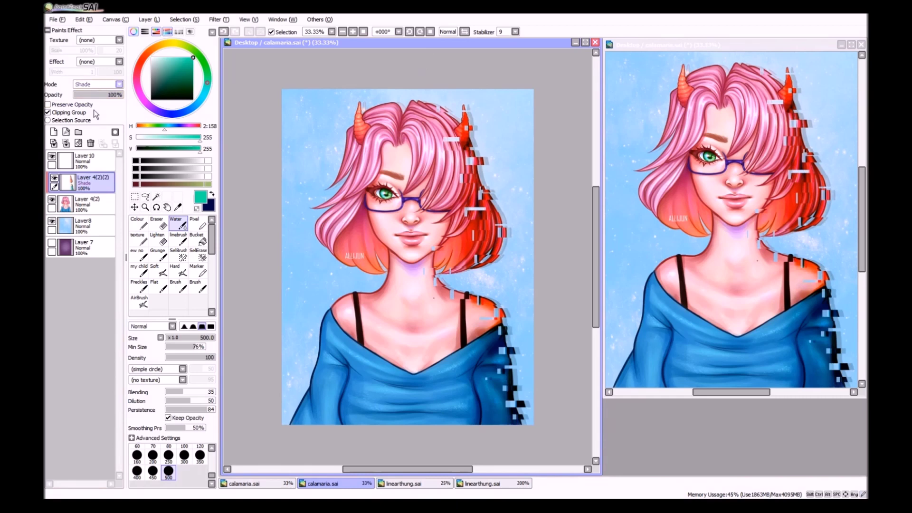
{"action": "key", "text": "Down"}
{"action": "left_click_drag", "start_coordinate": [118, 95], "coordinate": [88, 95]}
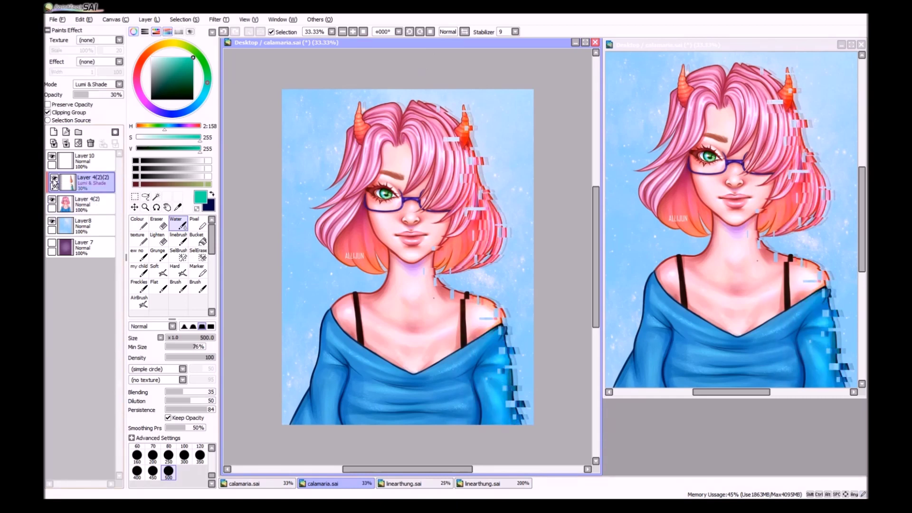
{"action": "left_click", "coordinate": [66, 143]}
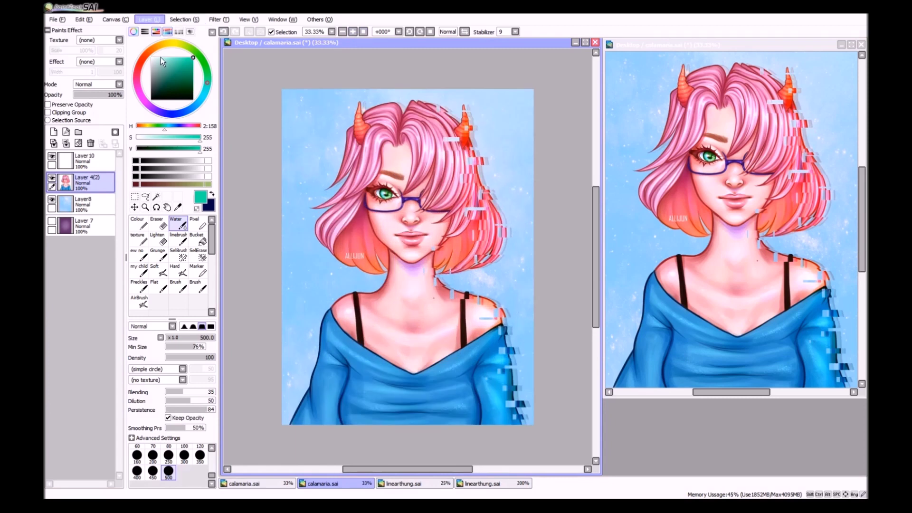
Duplicate and merge the figure layer, then shift a shoulder slice sideways.
{"action": "left_click", "coordinate": [160, 58]}
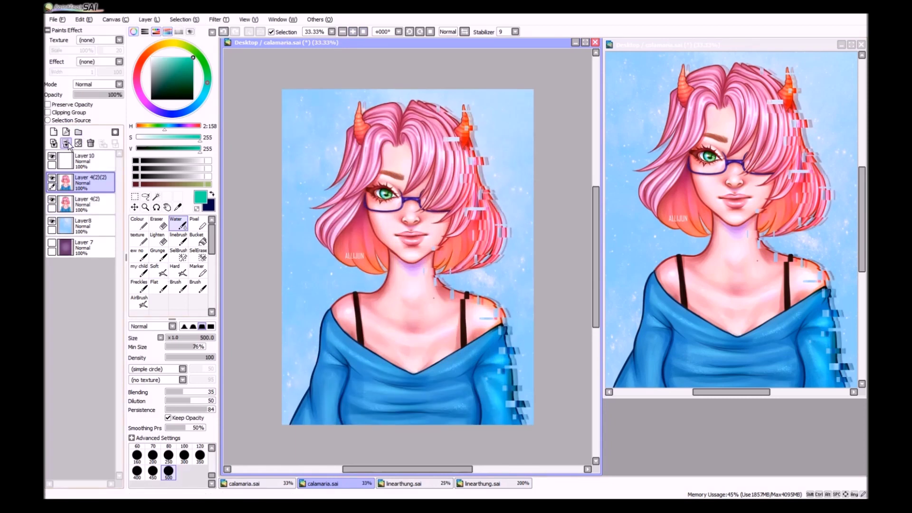
{"action": "left_click", "coordinate": [66, 143]}
{"action": "left_click", "coordinate": [135, 207]}
{"action": "left_click_drag", "start_coordinate": [465, 319], "coordinate": [523, 340]}
{"action": "key", "text": "ctrl+d"}
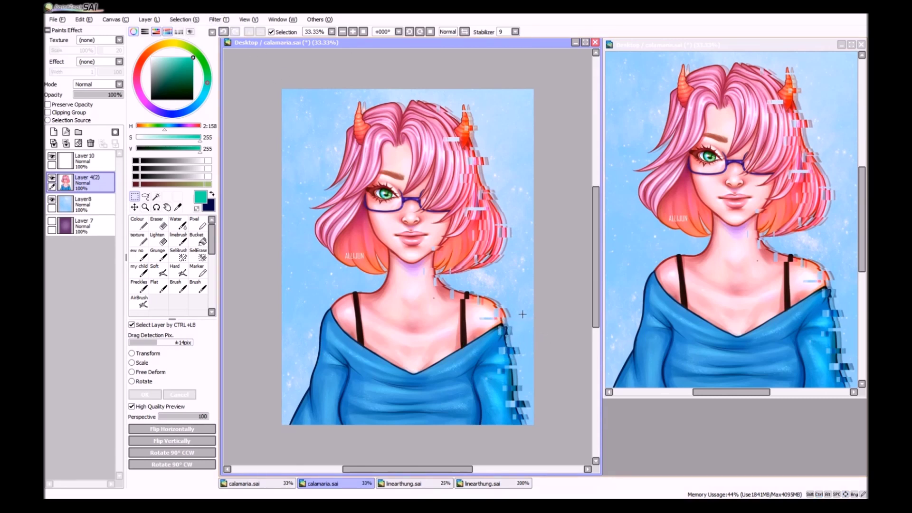
Duplicate the figure, fill the copy solid teal with Preserve Opacity, and move it below the figure.
{"action": "key", "text": "alt+l"}
{"action": "key", "text": "d"}
{"action": "key", "text": "b"}
{"action": "key", "text": "ctrl+shift+p"}
{"action": "left_click", "coordinate": [375, 243]}
{"action": "left_click", "coordinate": [51, 200]}
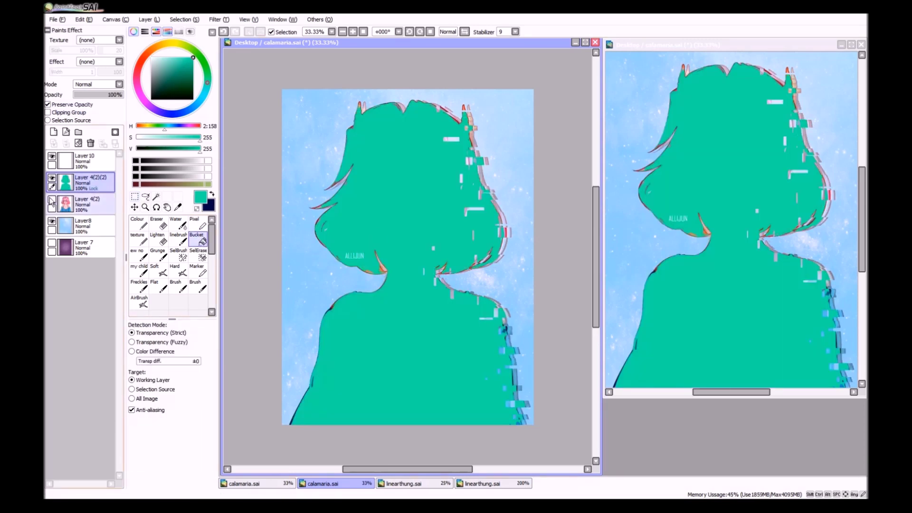
{"action": "left_click", "coordinate": [51, 200]}
{"action": "key", "text": "n"}
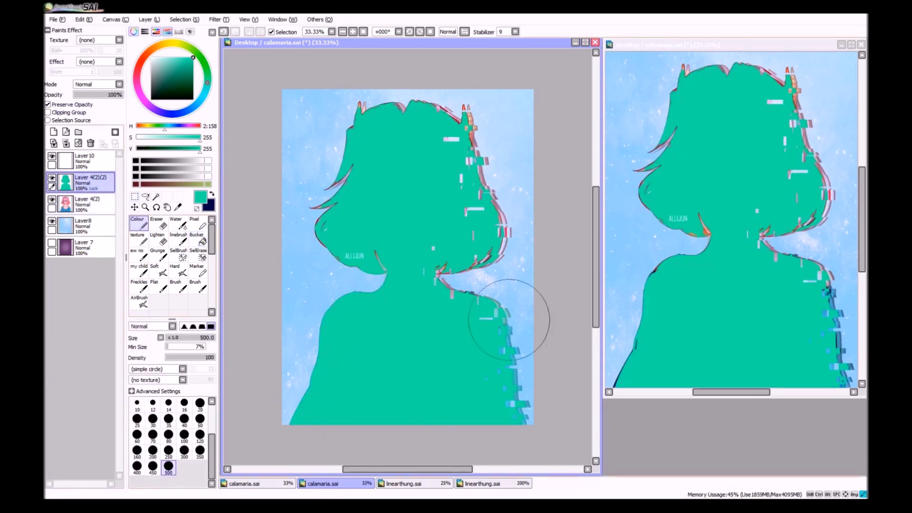
{"action": "left_click_drag", "start_coordinate": [88, 182], "coordinate": [85, 205]}
{"action": "left_click", "coordinate": [86, 182]}
Paint a duplicate teal, offset it right, lower it to 20% opacity and merge down.
{"action": "key", "text": "ctrl+e"}
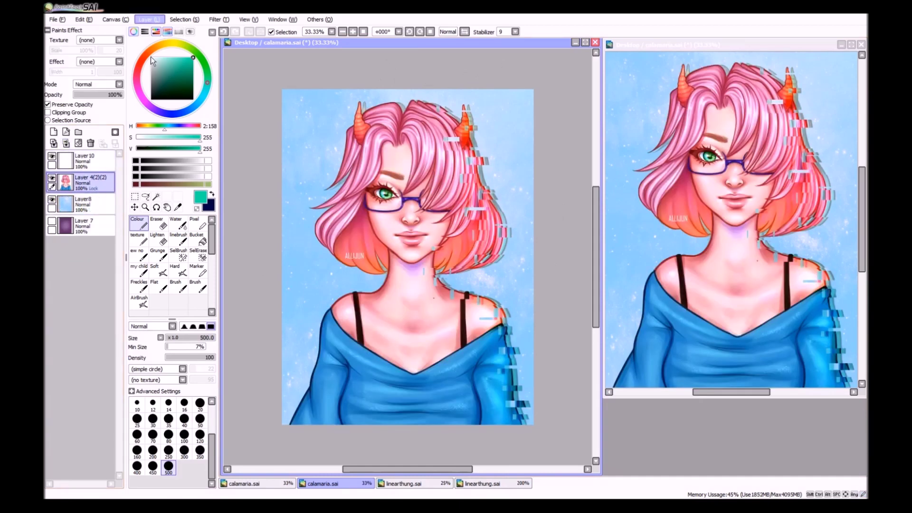
{"action": "key", "text": "ctrl+j"}
{"action": "mouse_move", "coordinate": [361, 114]}
{"action": "left_mouse_down"}
{"action": "mouse_move", "coordinate": [417, 61]}
{"action": "mouse_move", "coordinate": [492, 417]}
{"action": "mouse_move", "coordinate": [433, 284]}
{"action": "mouse_move", "coordinate": [362, 71]}
{"action": "left_mouse_up"}
{"action": "left_click_drag", "start_coordinate": [91, 182], "coordinate": [97, 200]}
{"action": "left_click_drag", "start_coordinate": [404, 237], "coordinate": [421, 237]}
{"action": "scroll", "coordinate": [95, 84], "scroll_direction": "down", "scroll_amount": 6}
{"action": "left_click_drag", "start_coordinate": [112, 94], "coordinate": [83, 95]}
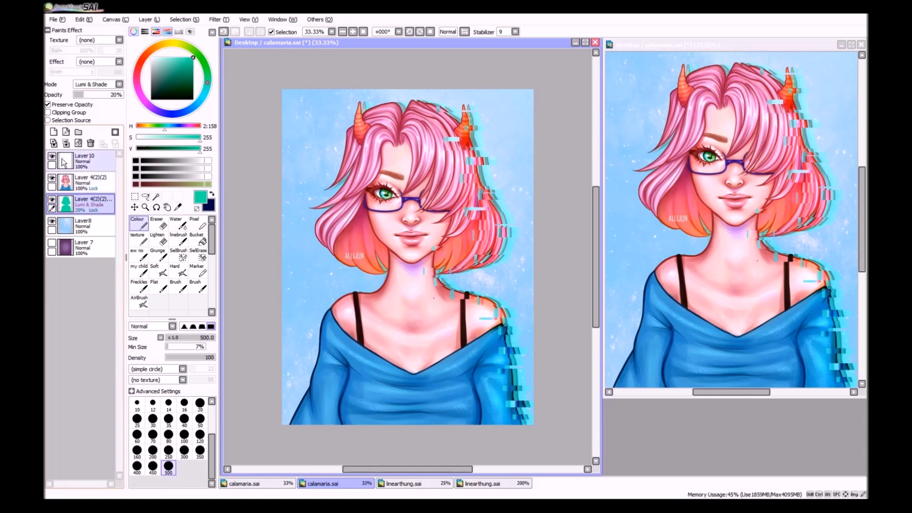
{"action": "left_click", "coordinate": [66, 143]}
Merge the figure down, add a new layer, and set a darker green brush at size 20.
{"action": "left_click", "coordinate": [80, 183]}
{"action": "left_click", "coordinate": [67, 143]}
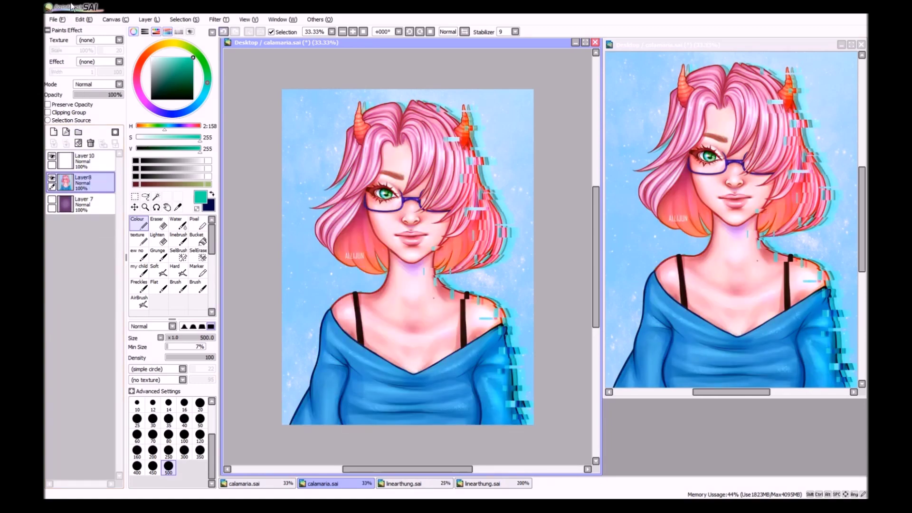
{"action": "left_click", "coordinate": [54, 132]}
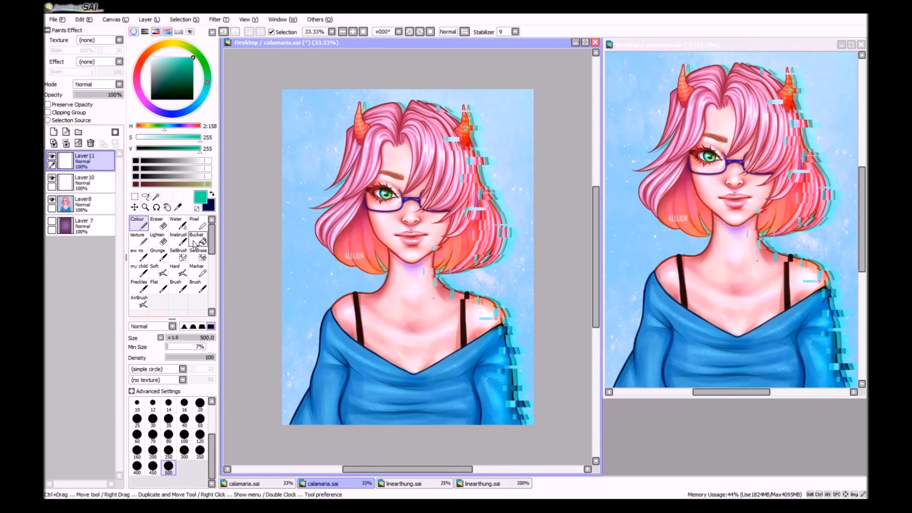
{"action": "left_click", "coordinate": [193, 73]}
{"action": "left_click", "coordinate": [200, 403]}
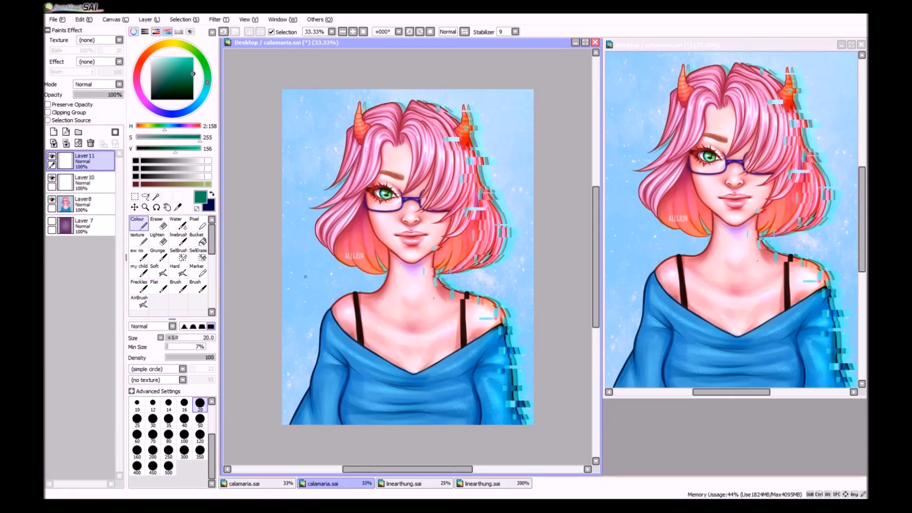
Hand-letter 'THANK YOU FOR WATCHING!' with an exclamation mark and small hearts.
{"action": "left_click_drag", "start_coordinate": [315, 280], "coordinate": [324, 276]}
{"action": "mouse_move", "coordinate": [325, 277]}
{"action": "left_mouse_down"}
{"action": "mouse_move", "coordinate": [334, 258]}
{"action": "mouse_move", "coordinate": [337, 275]}
{"action": "mouse_move", "coordinate": [300, 301]}
{"action": "left_mouse_up"}
{"action": "left_click_drag", "start_coordinate": [310, 285], "coordinate": [309, 286]}
{"action": "left_click_drag", "start_coordinate": [314, 282], "coordinate": [334, 277]}
{"action": "left_click_drag", "start_coordinate": [341, 286], "coordinate": [342, 276]}
{"action": "left_click_drag", "start_coordinate": [342, 277], "coordinate": [349, 285]}
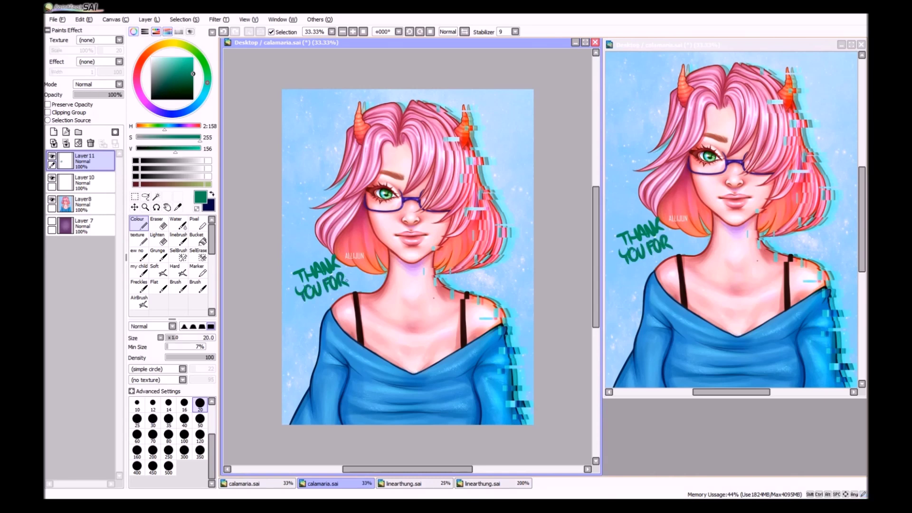
{"action": "left_click_drag", "start_coordinate": [298, 315], "coordinate": [330, 310]}
{"action": "mouse_move", "coordinate": [336, 291]}
{"action": "left_mouse_down"}
{"action": "mouse_move", "coordinate": [335, 305]}
{"action": "mouse_move", "coordinate": [349, 298]}
{"action": "left_mouse_up"}
{"action": "mouse_move", "coordinate": [357, 295]}
{"action": "left_mouse_down"}
{"action": "mouse_move", "coordinate": [367, 280]}
{"action": "mouse_move", "coordinate": [369, 295]}
{"action": "left_mouse_up"}
{"action": "left_click_drag", "start_coordinate": [382, 271], "coordinate": [373, 306]}
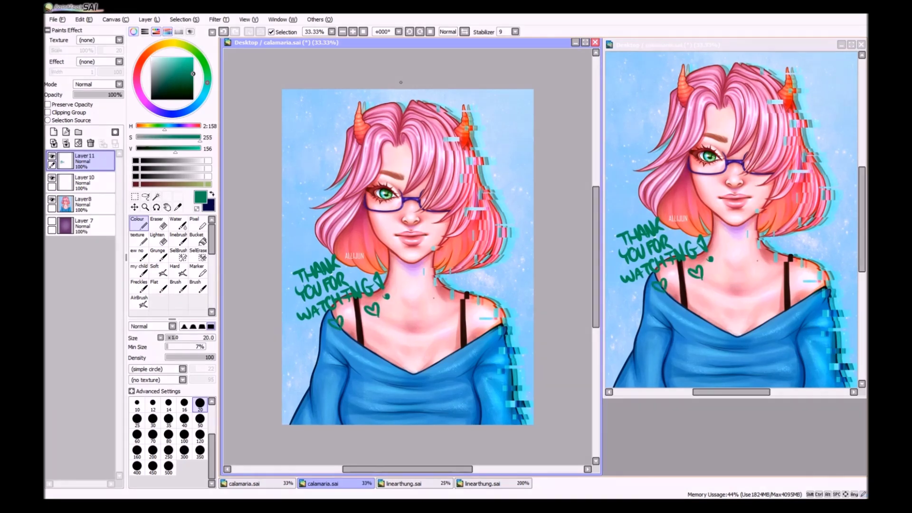